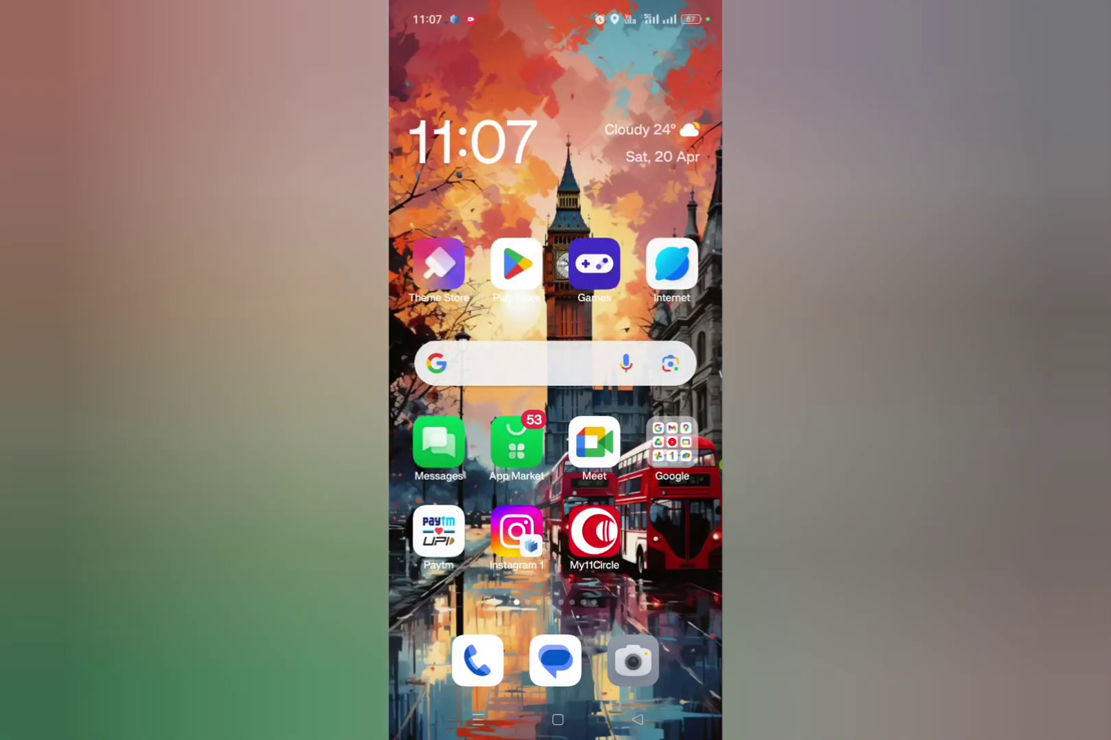
- Swipe to the second home-screen page where the Facebook app sits
mouse_move(659, 434)
mouse_down()
mouse_move(451, 433)
mouse_move(659, 433)
mouse_up()
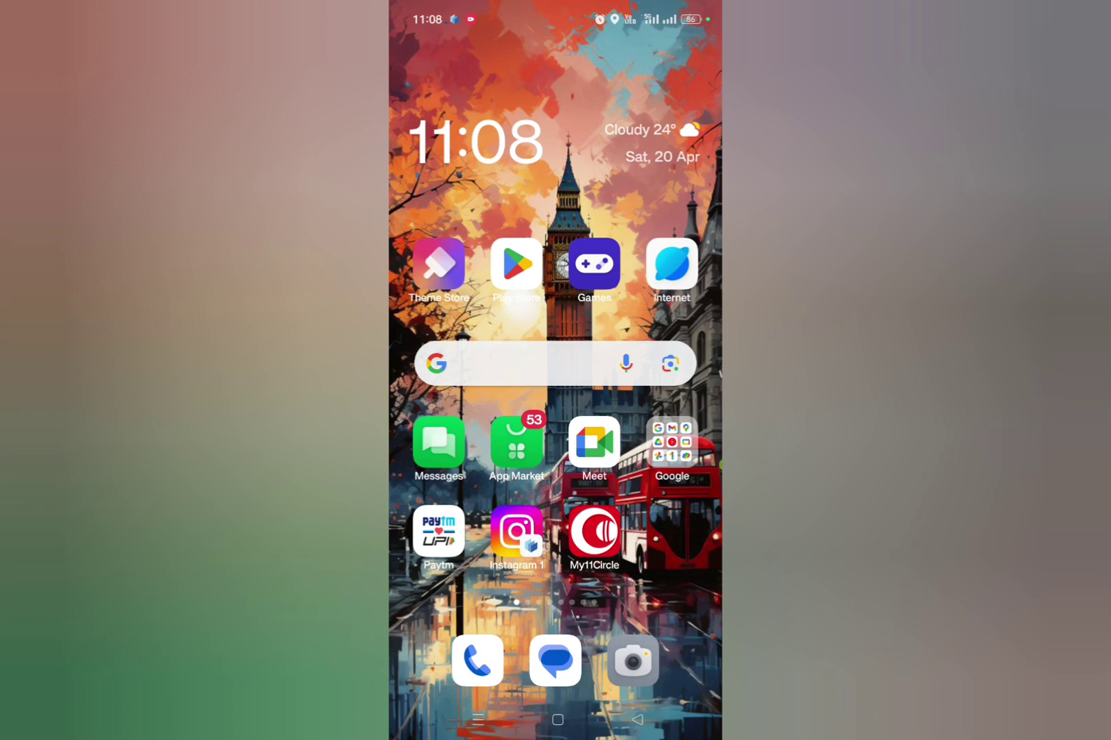
scroll(555, 373, right, 5)
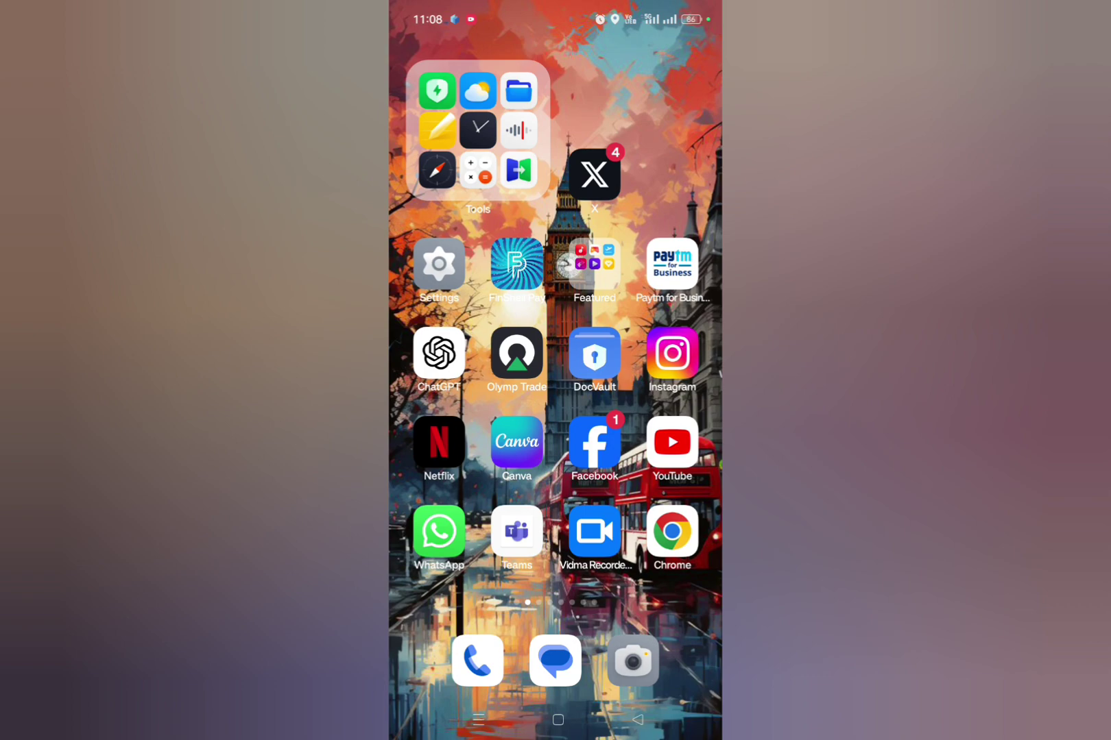
- Launch Facebook, go to its menu and expand Settings & privacy
click(595, 443)
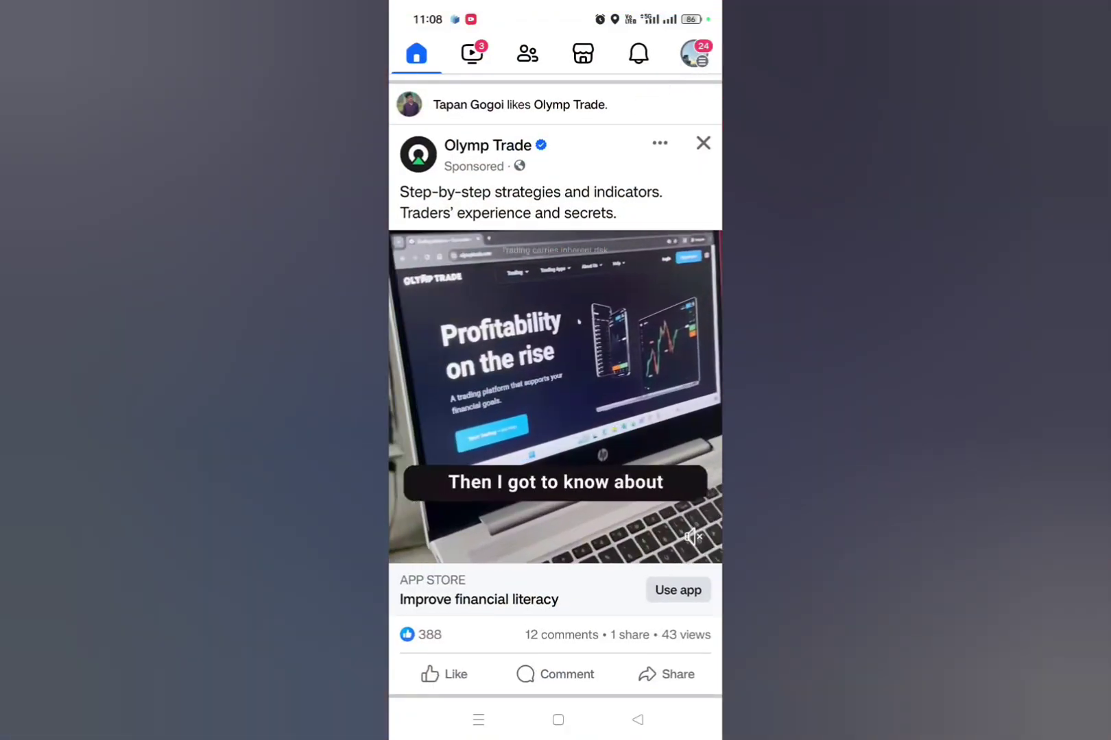
click(694, 53)
scroll(615, 483, down, 5)
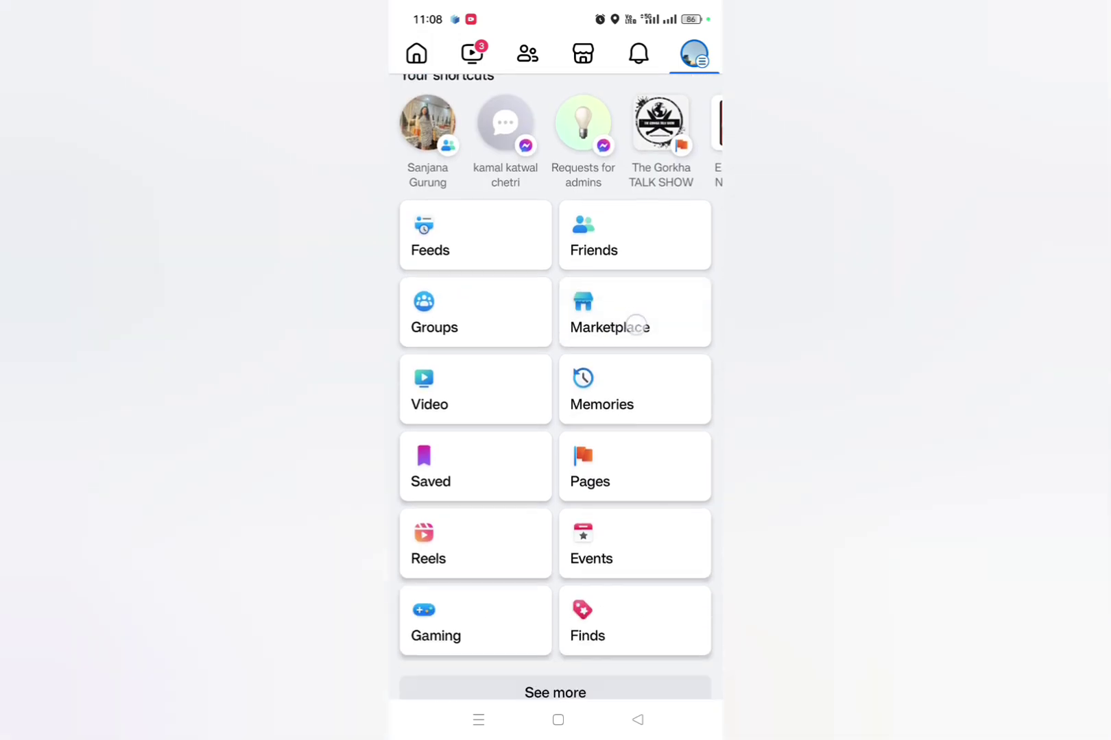
scroll(677, 387, down, 2)
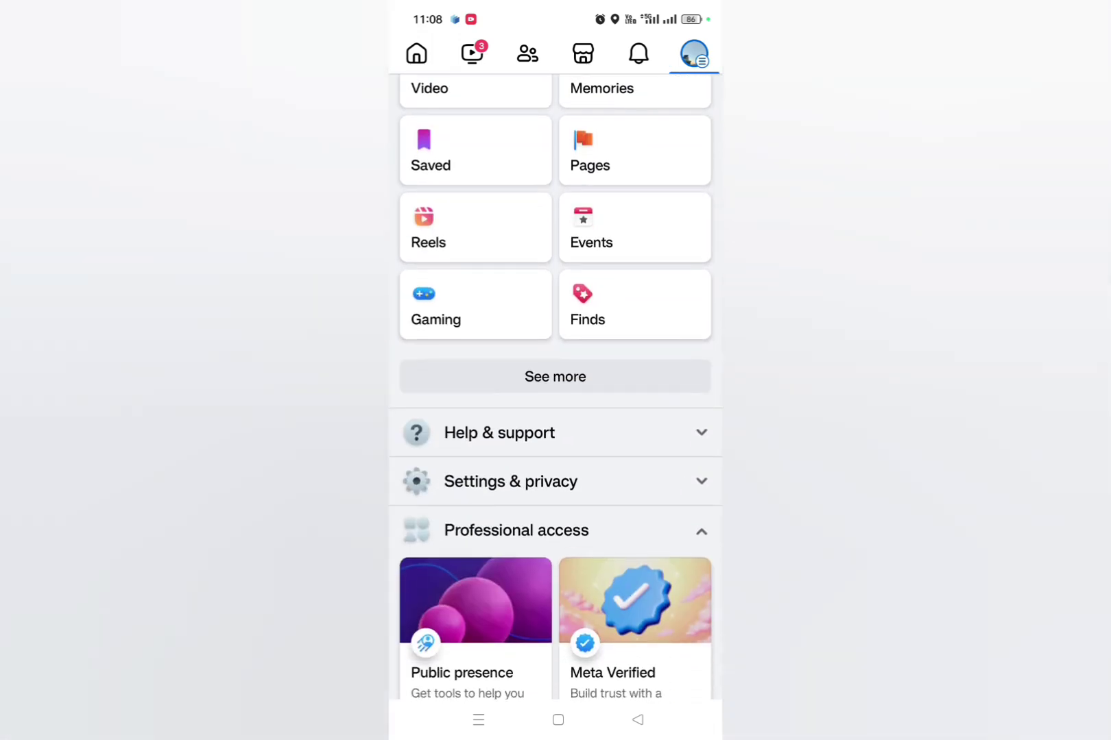
scroll(669, 397, down, 2)
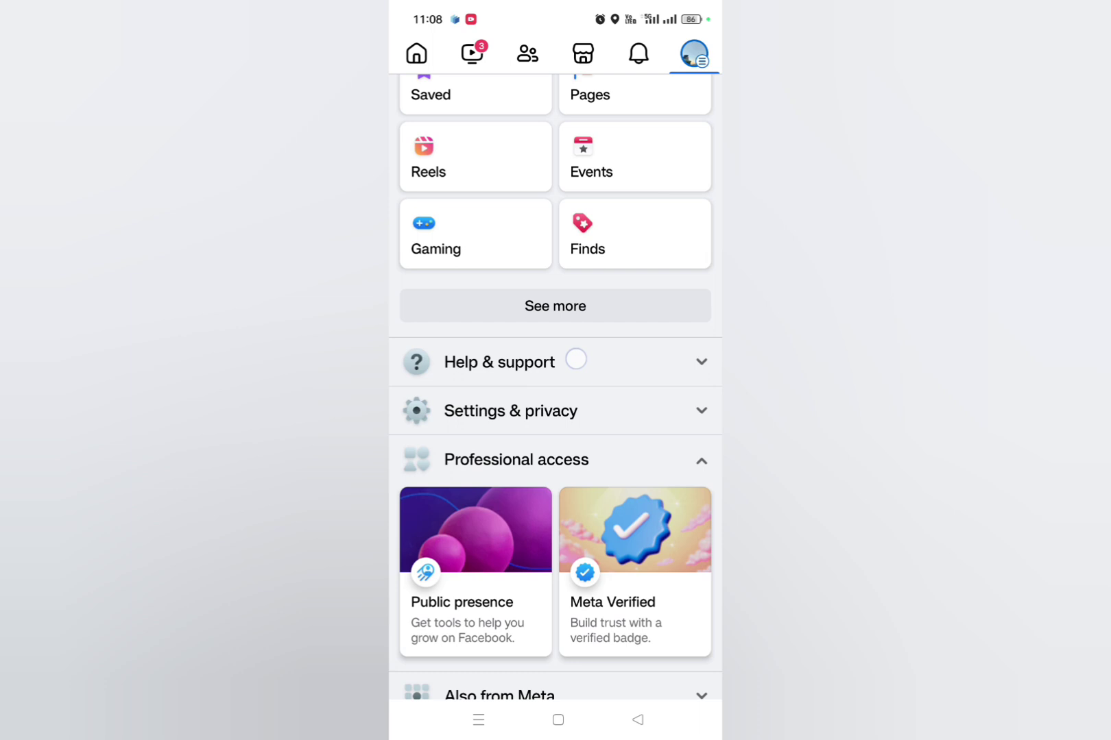
click(502, 416)
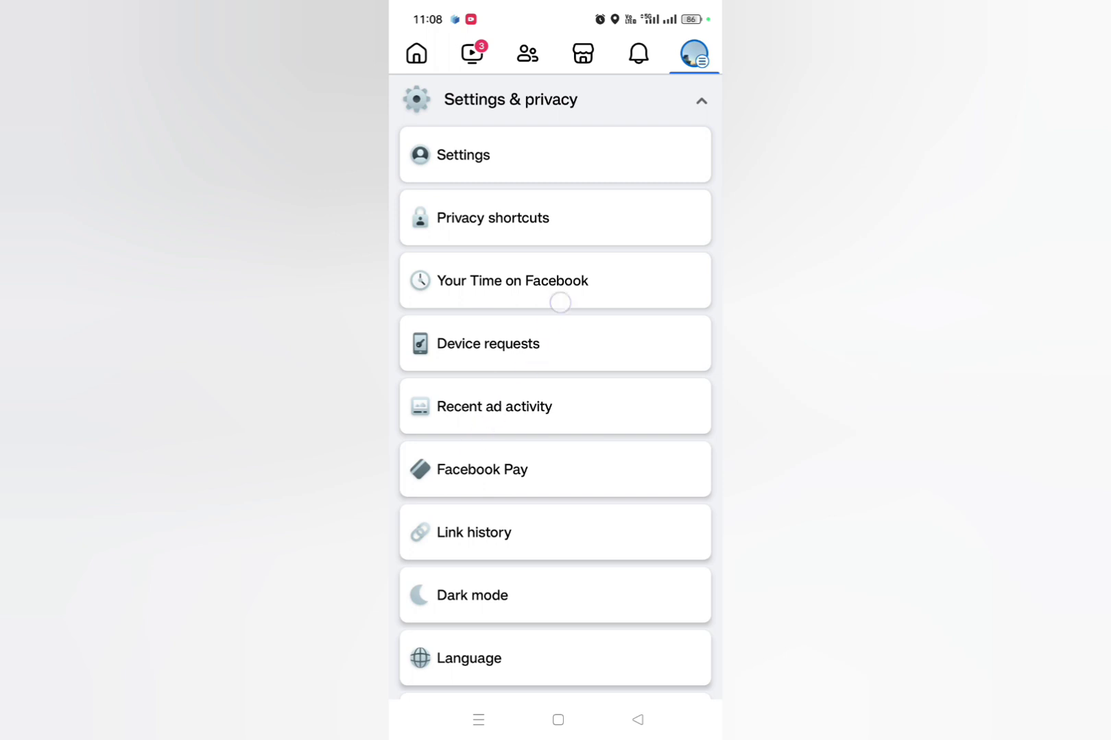
- Reach the Cimon Mx profile details through Settings and Accounts Center profiles
click(525, 152)
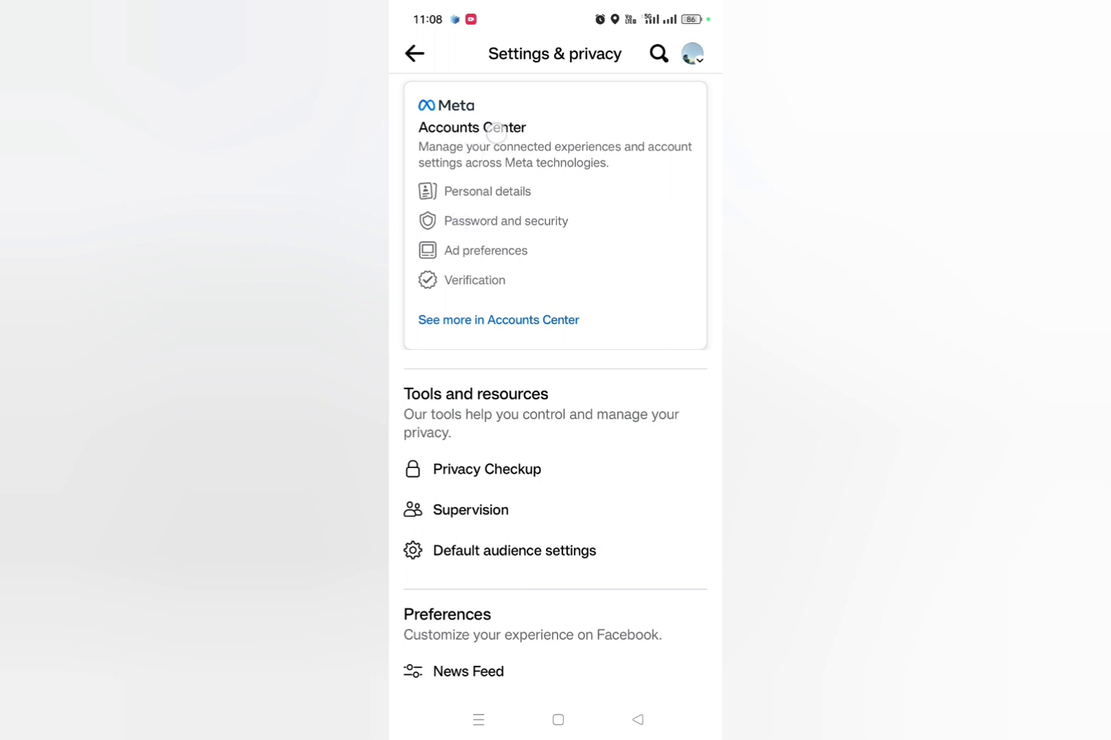
click(498, 320)
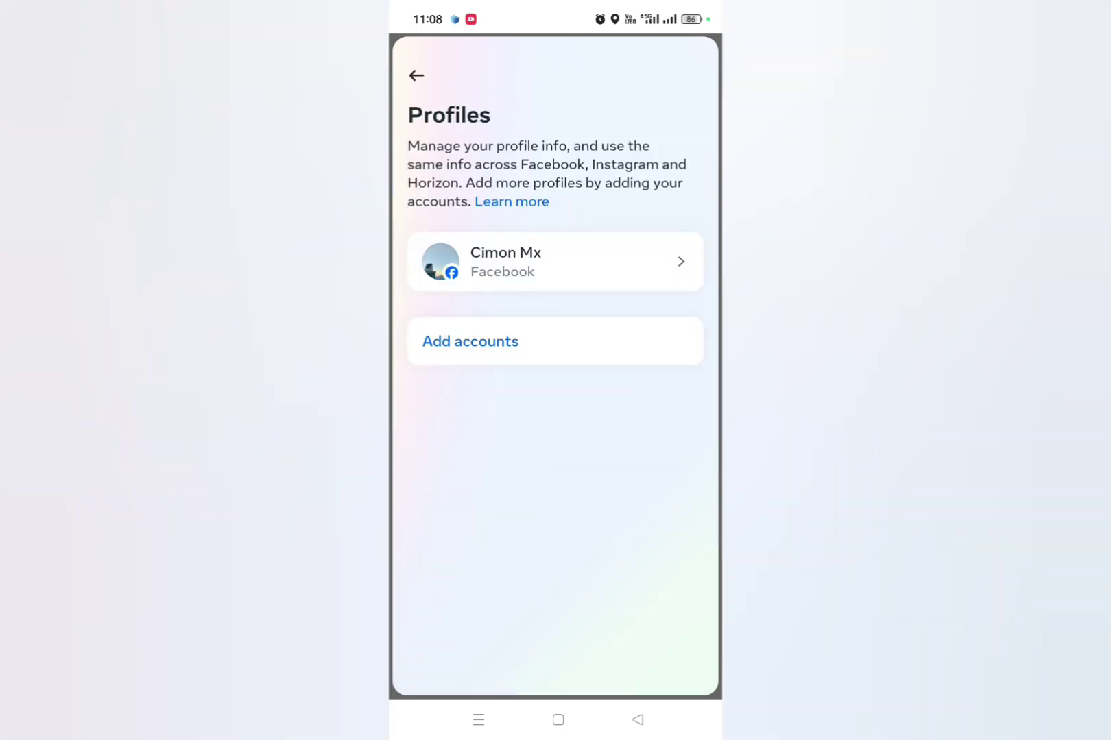
click(653, 256)
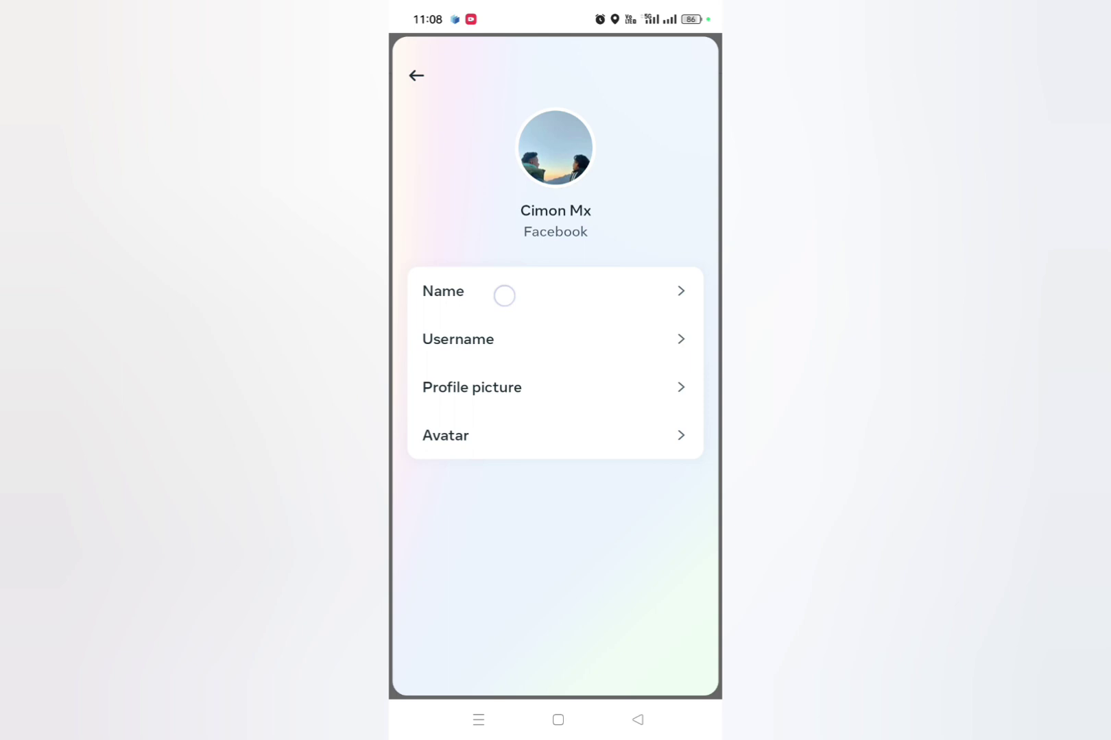
- Enter the Name editor and trim the end of the first name
click(539, 292)
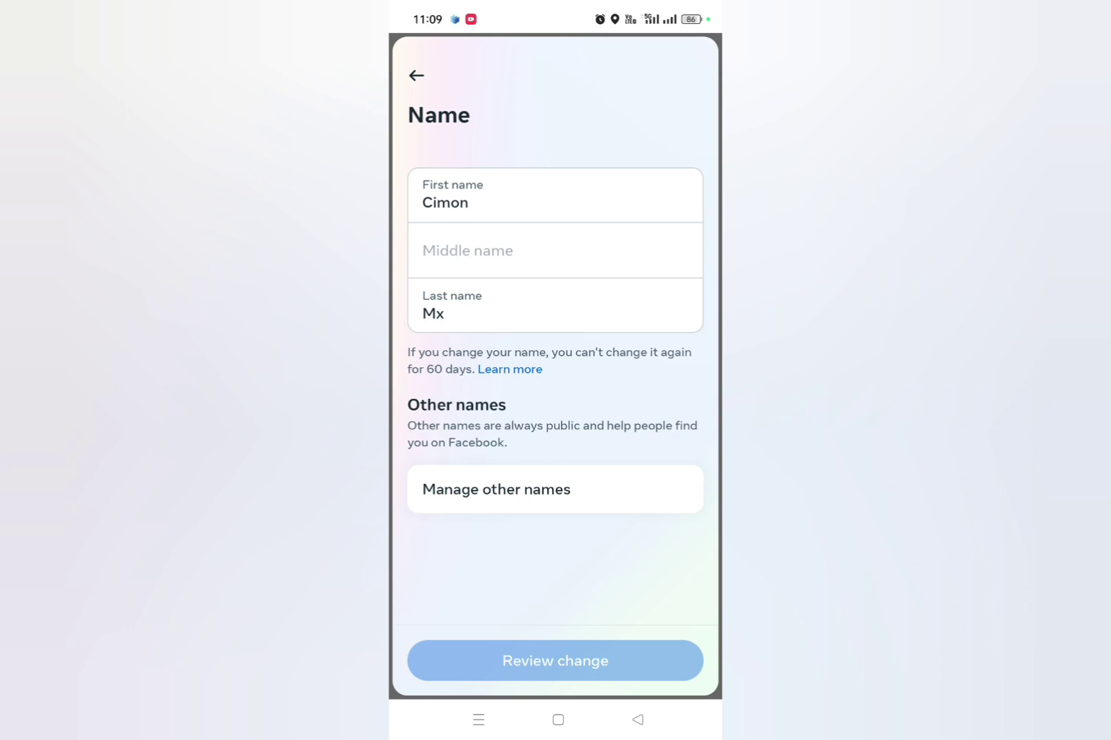
click(555, 196)
key(BackSpace)
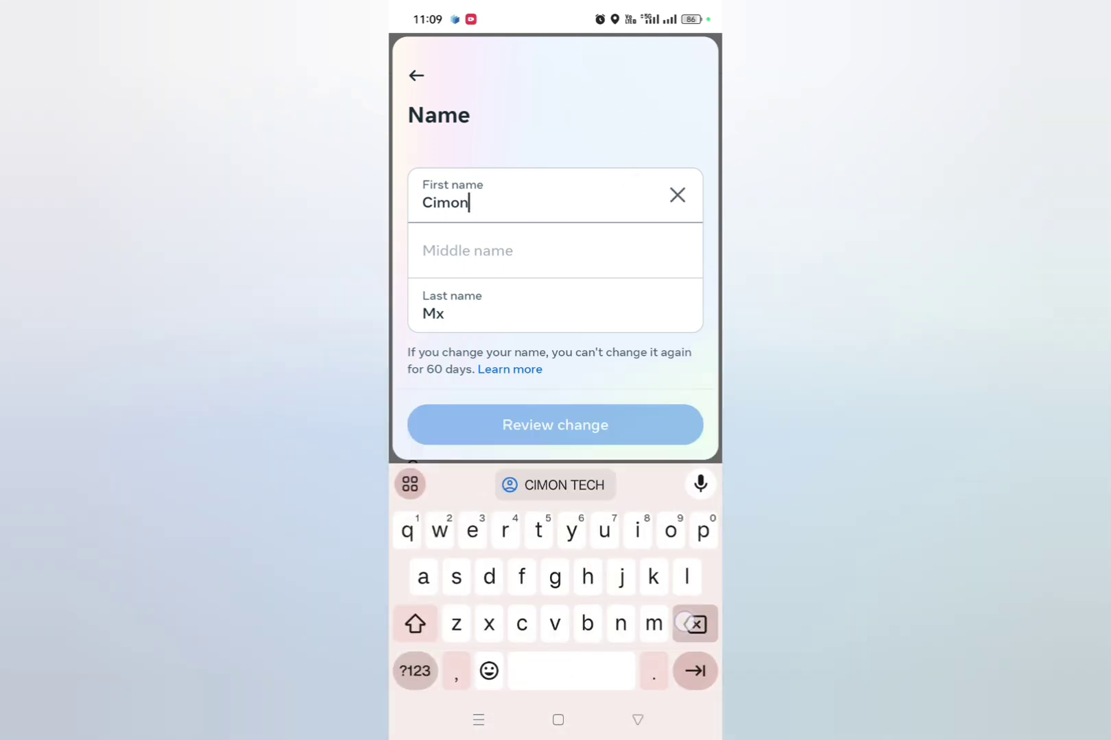
key(BackSpace)
key(BackSpace)
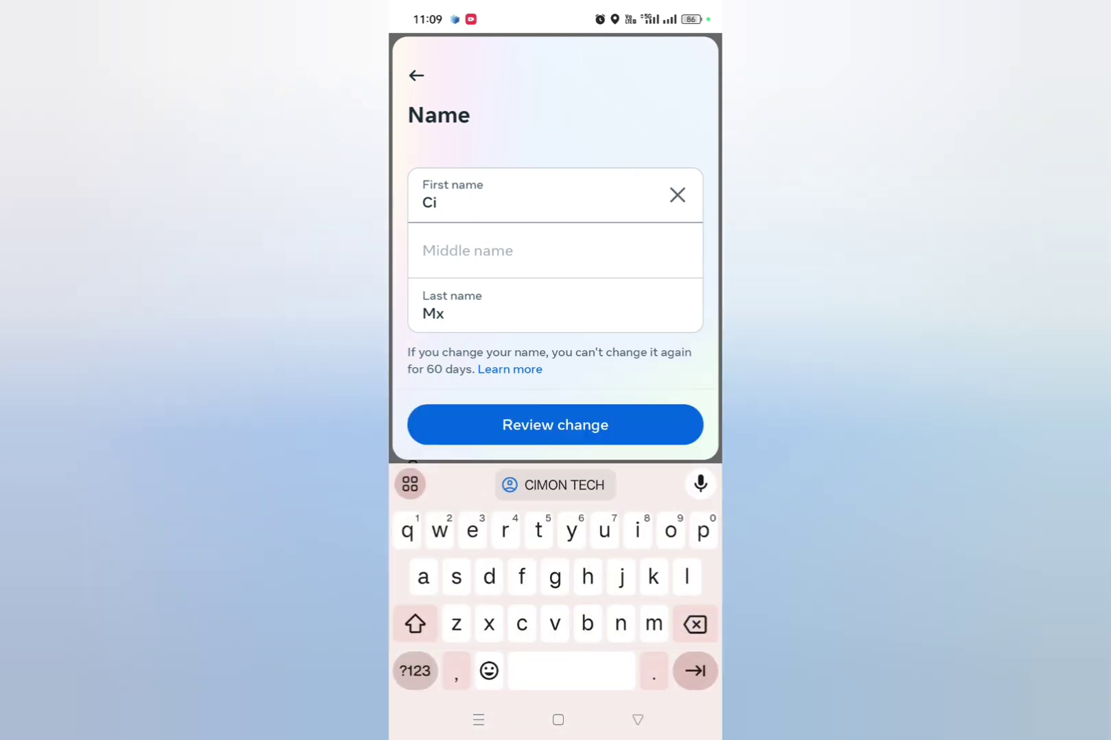
text(mon)
- Replace the last name Mx with 'tech' and submit it for review, which Facebook rejects
click(573, 306)
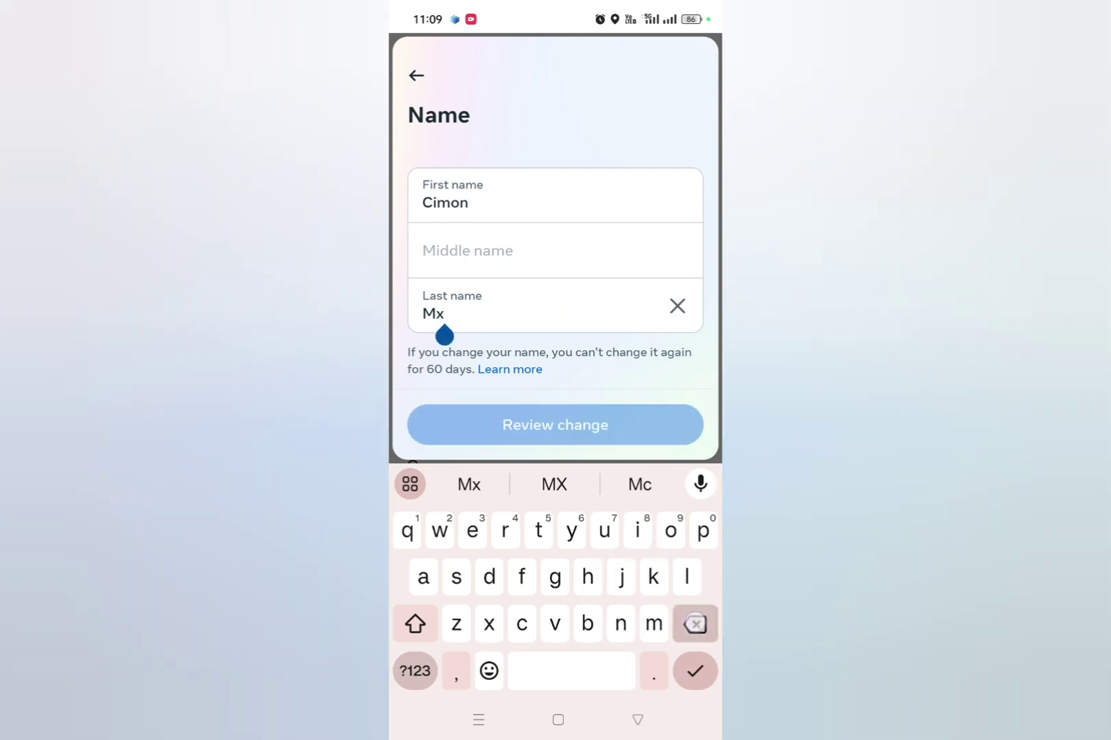
key(BackSpace)
key(BackSpace)
text(tech)
click(638, 720)
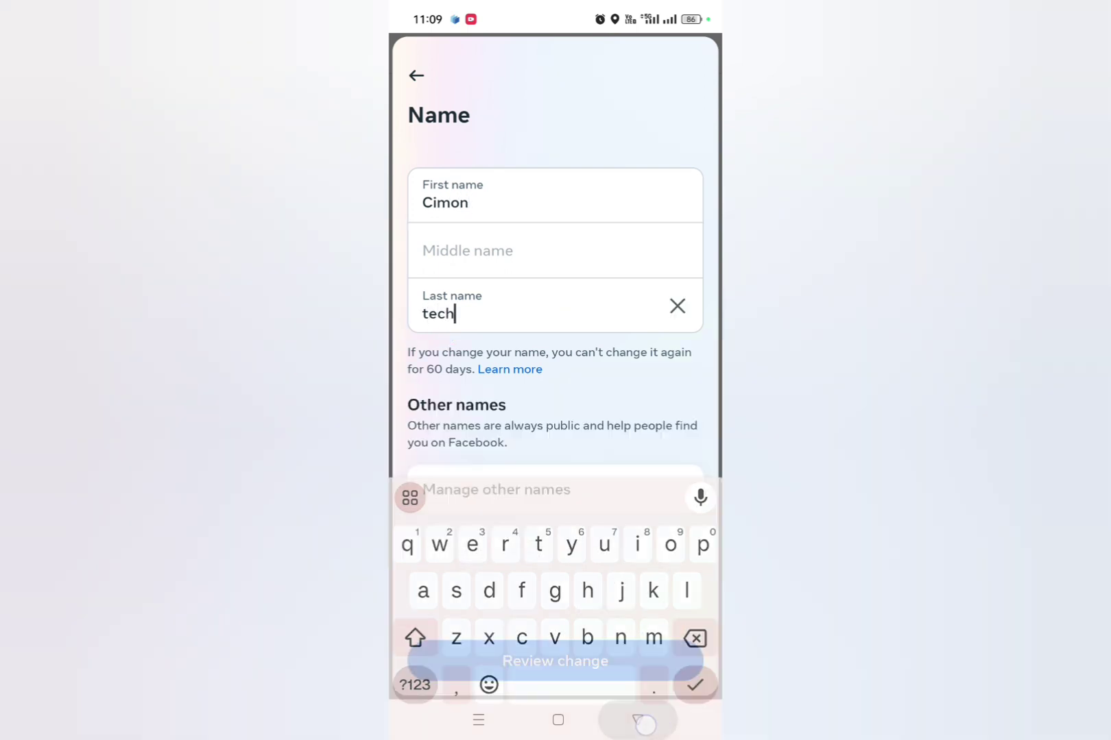
click(587, 665)
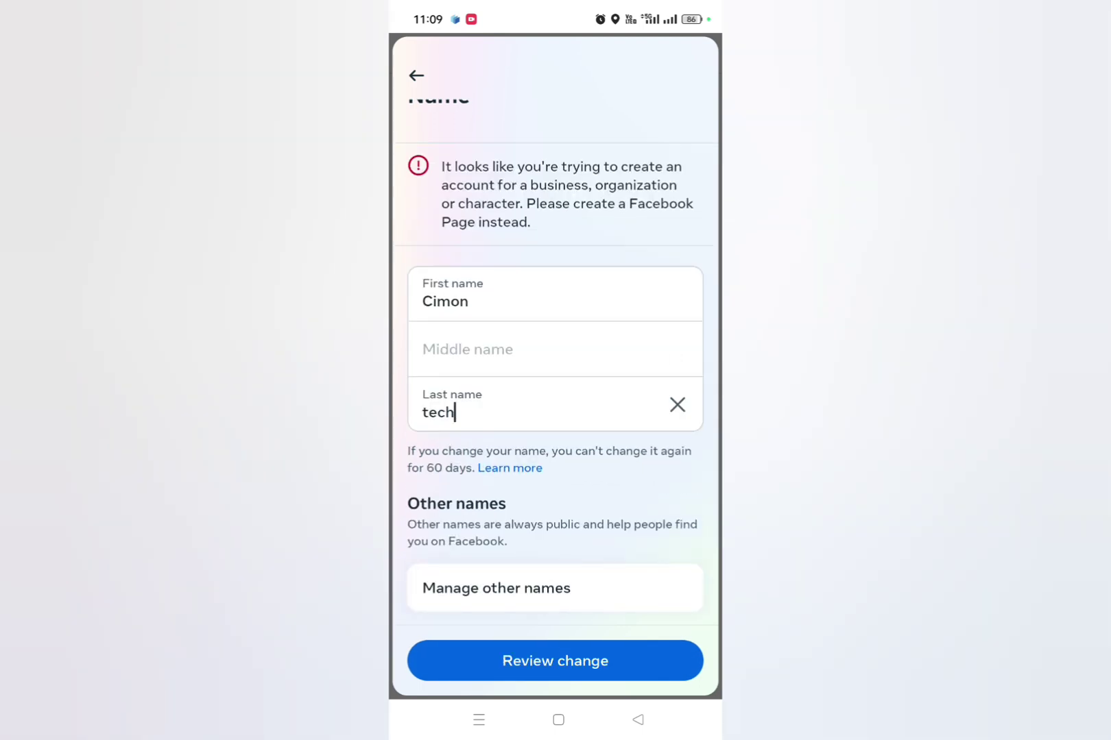
- Retype the last name as 'mech' and submit, bringing up the Cimon Mech preview
click(454, 413)
key(BackSpace)
key(BackSpace)
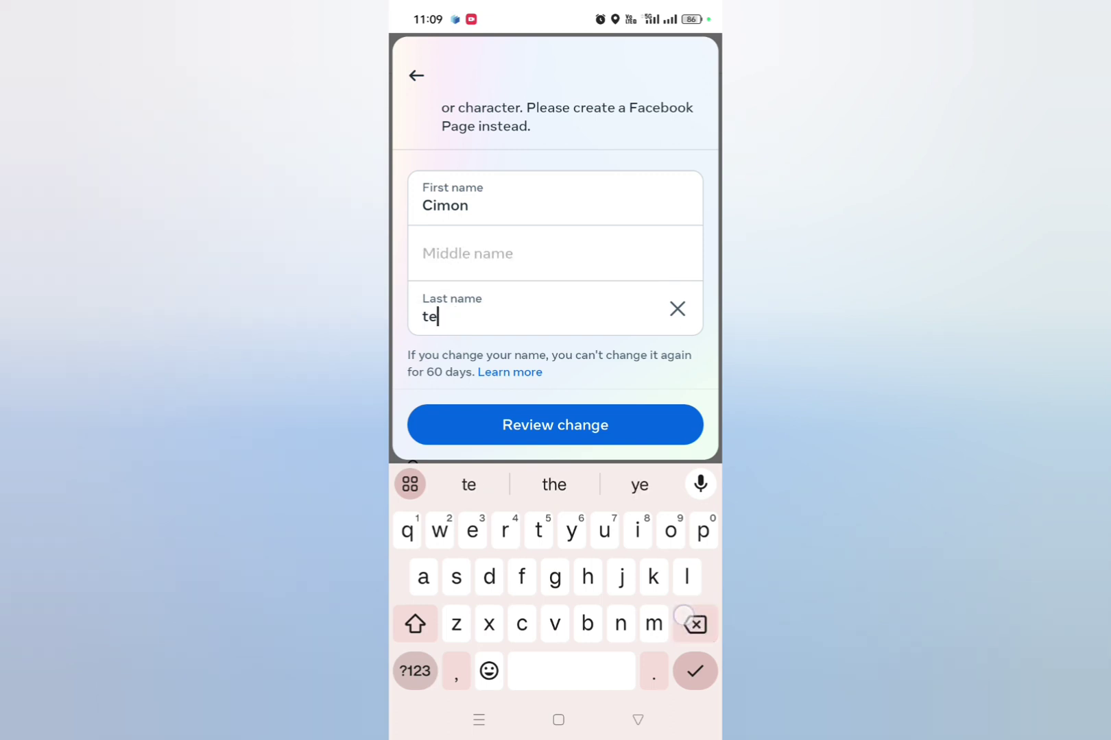
key(BackSpace)
key(BackSpace)
text(mech)
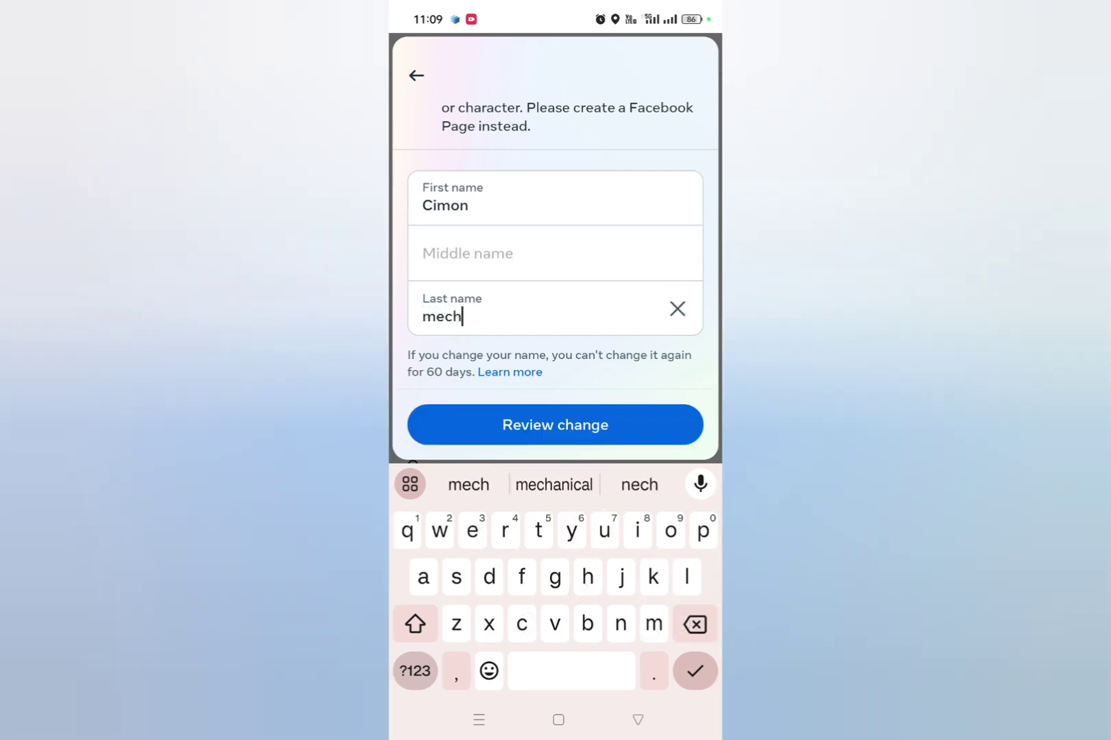
click(599, 421)
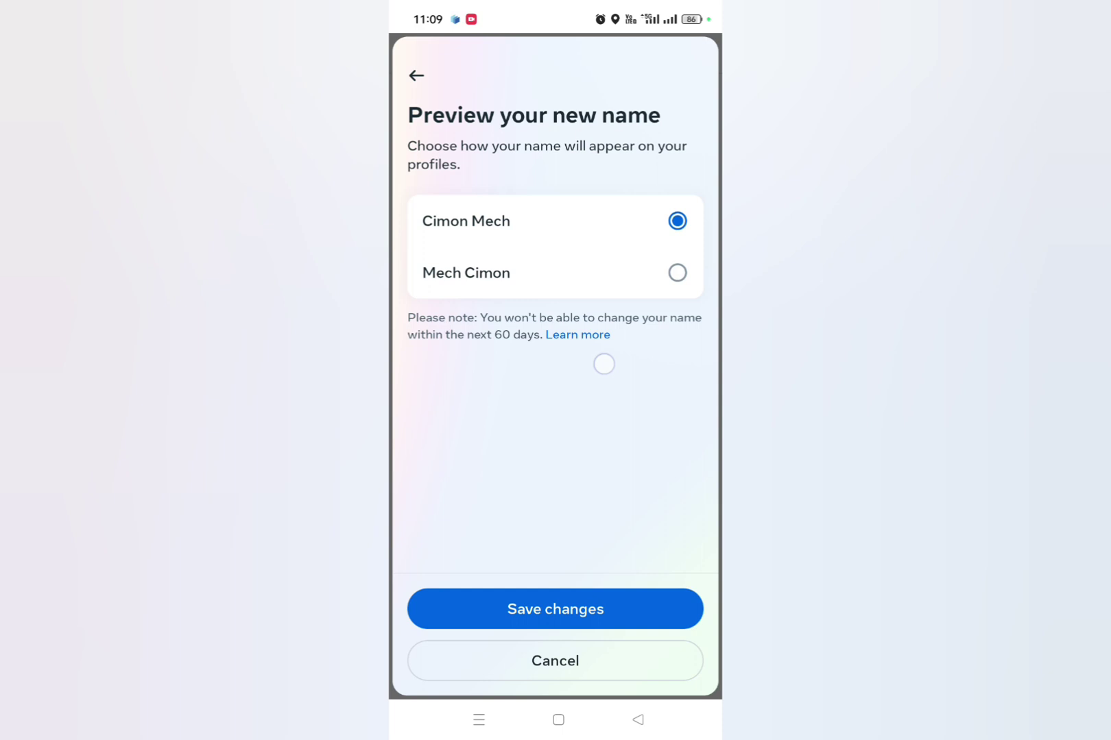
click(588, 612)
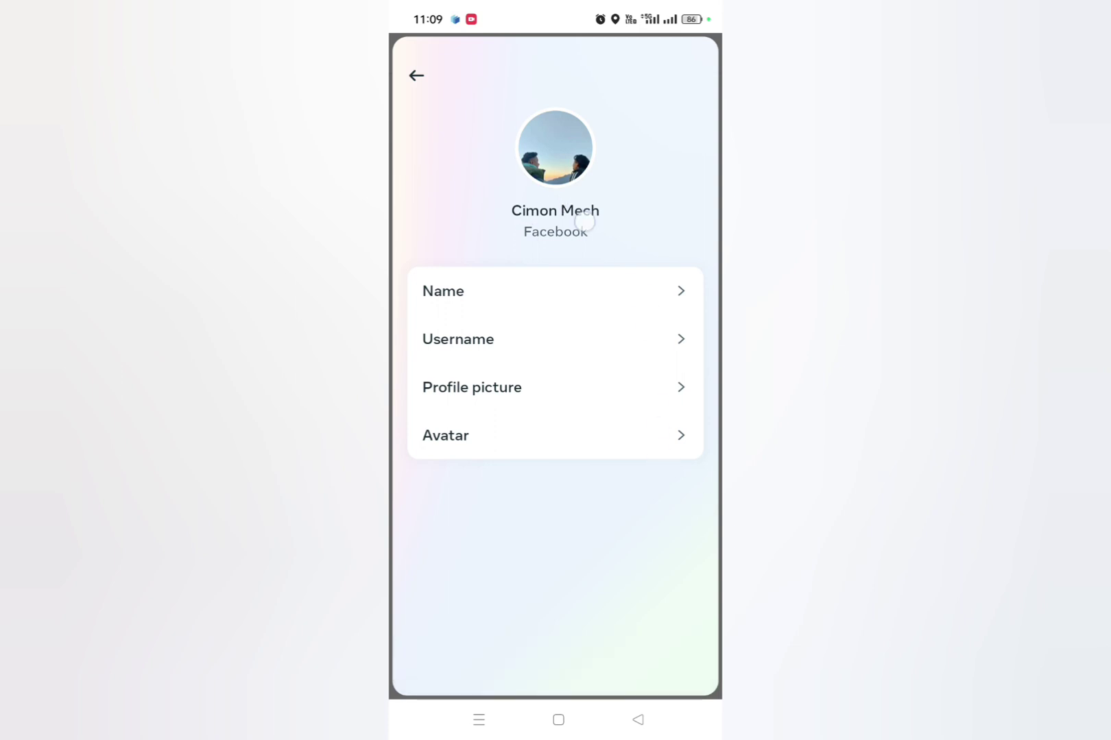
click(541, 721)
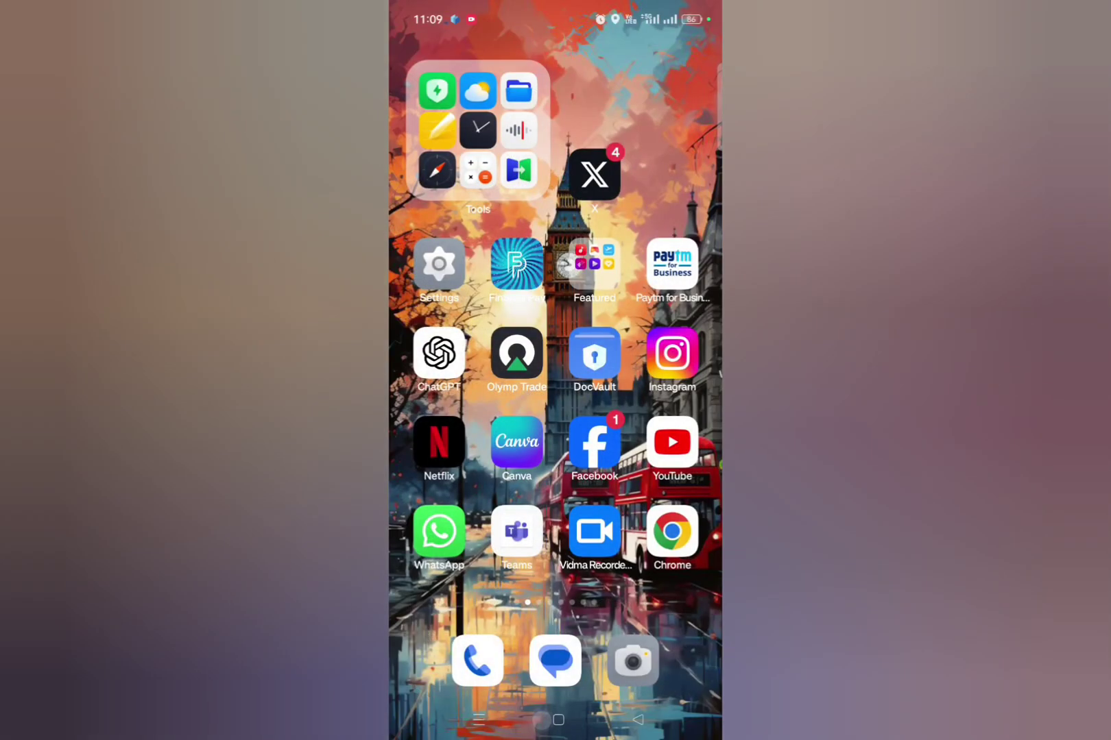